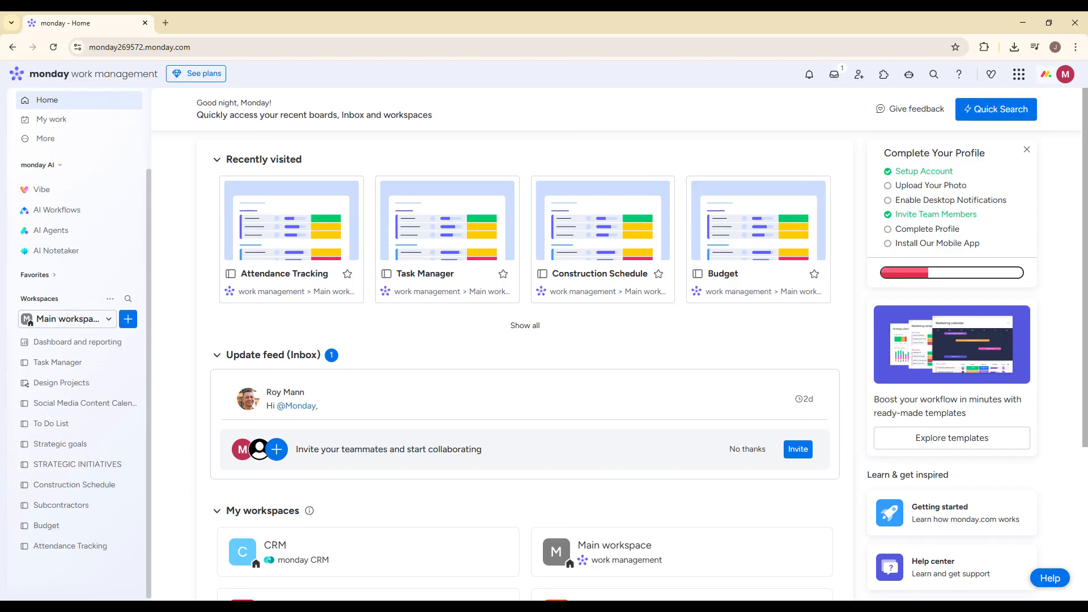
- Open the Attendance Tracking board and rename its Person column to People
left_click(128, 319)
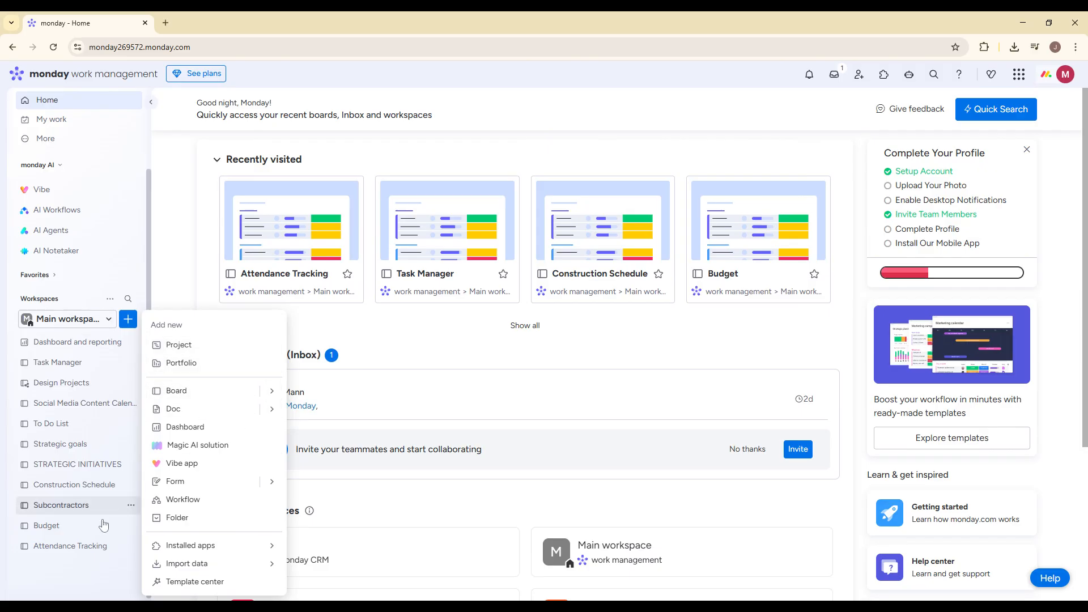
left_click(71, 545)
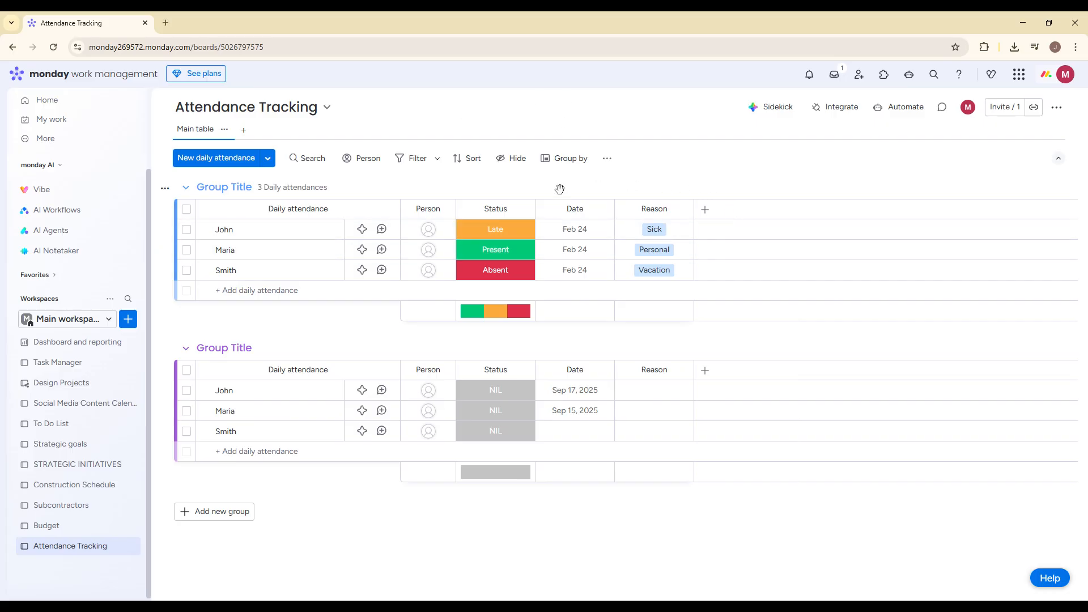
left_click(428, 208)
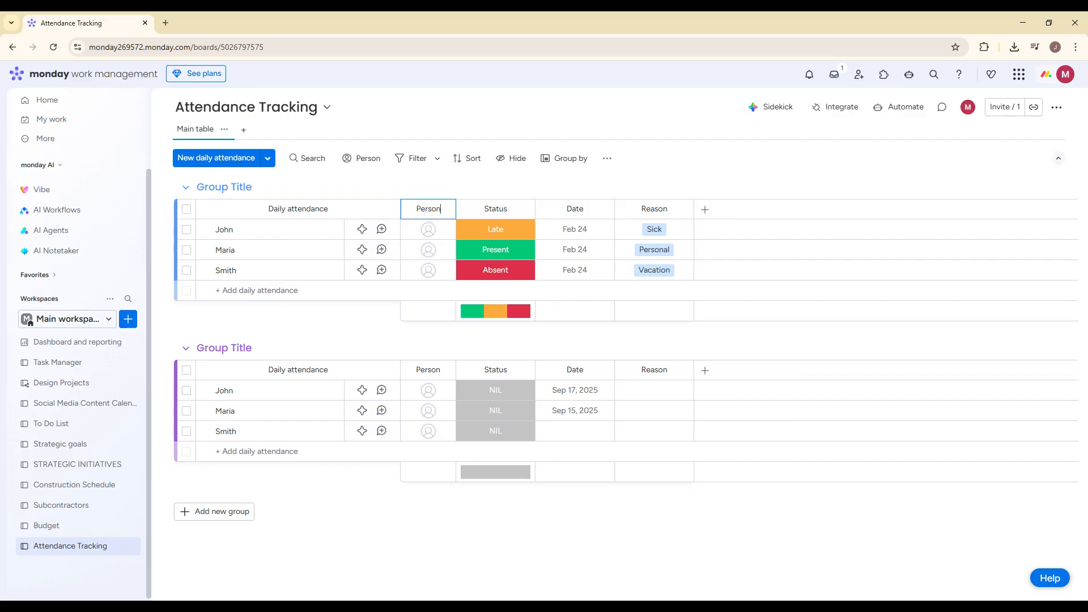
key("BackSpace")
key("BackSpace")
key("BackSpace")
key("BackSpace")
type("ople")
key("Return")
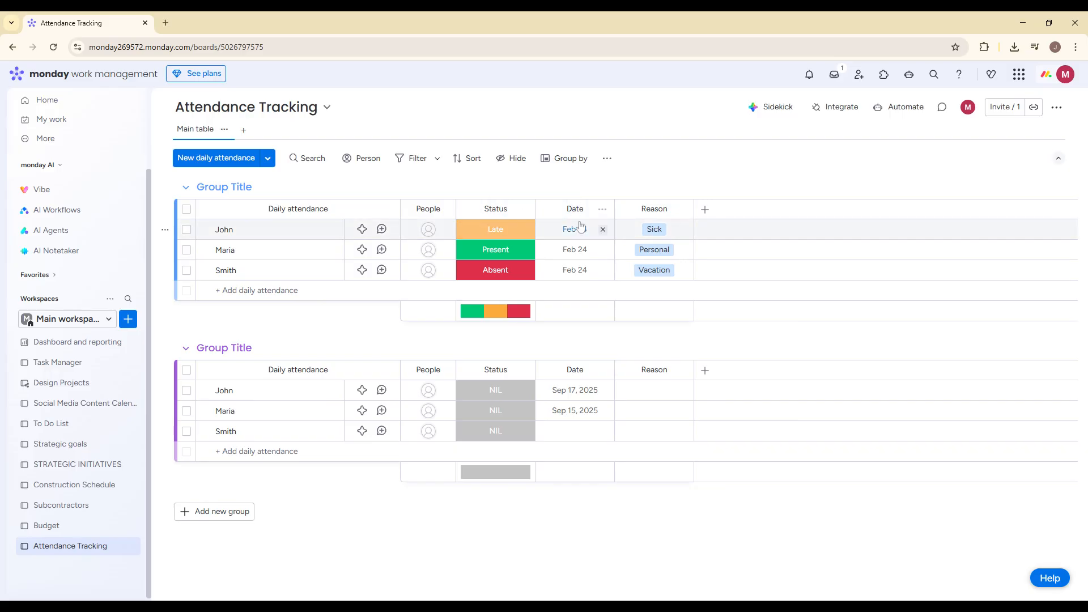
- Move the Date column ahead of the Status column and rename the Status column to Attendance
left_click_drag(573, 215, 497, 221)
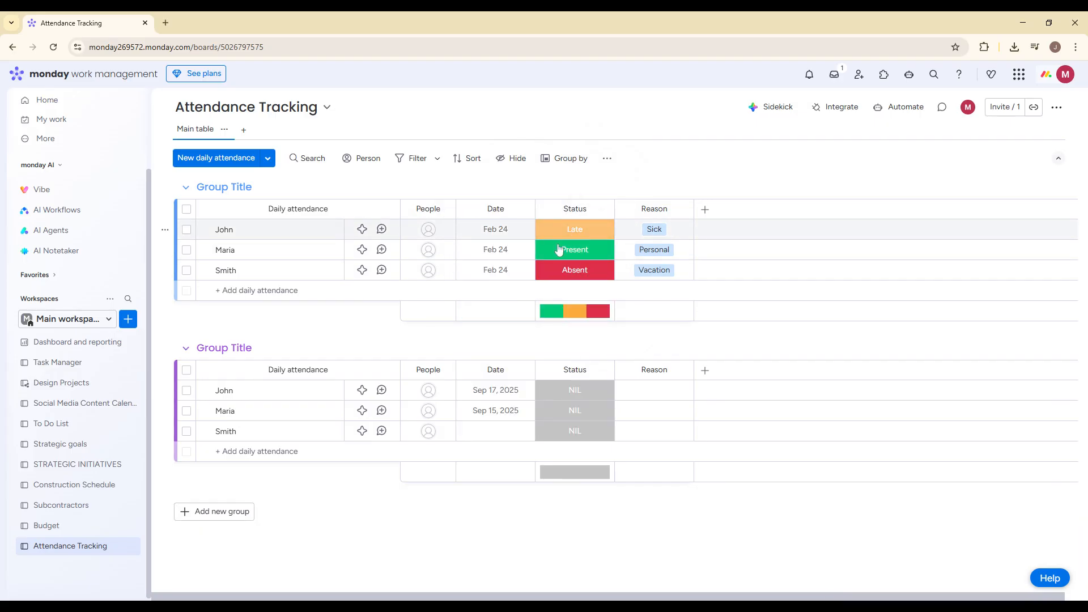
left_click(574, 208)
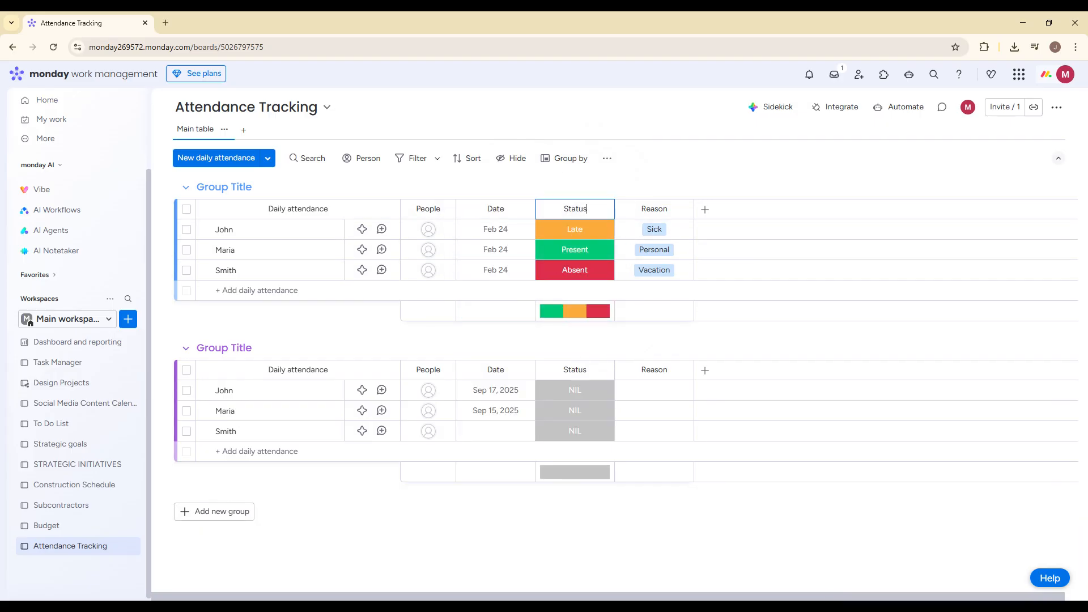
key("ctrl+a")
key("BackSpace")
type("Attendance")
key("Return")
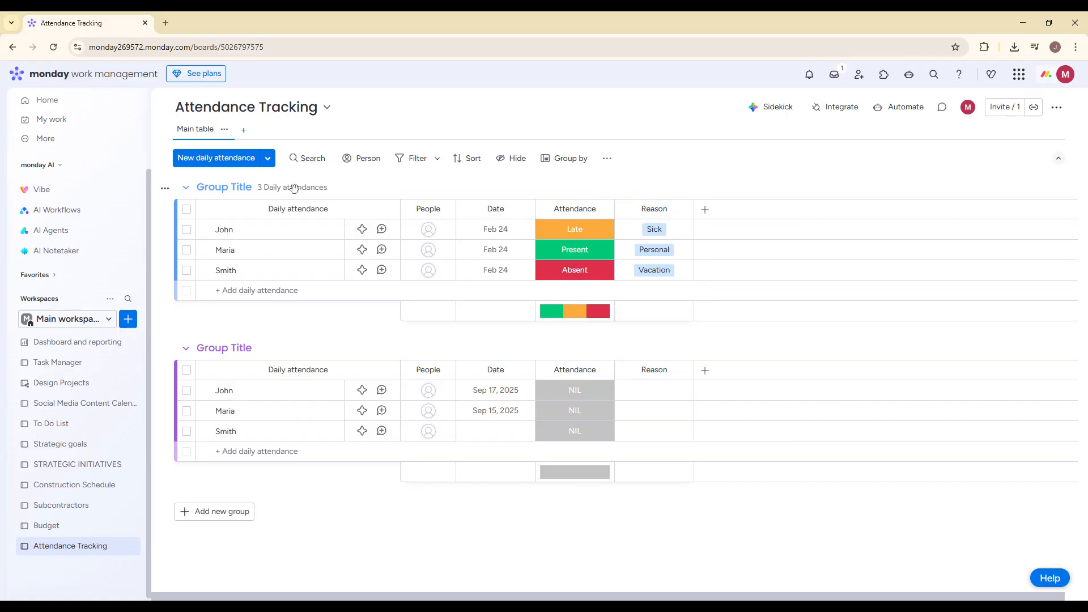
- Rename the Daily attendance item column to Name
left_click(298, 202)
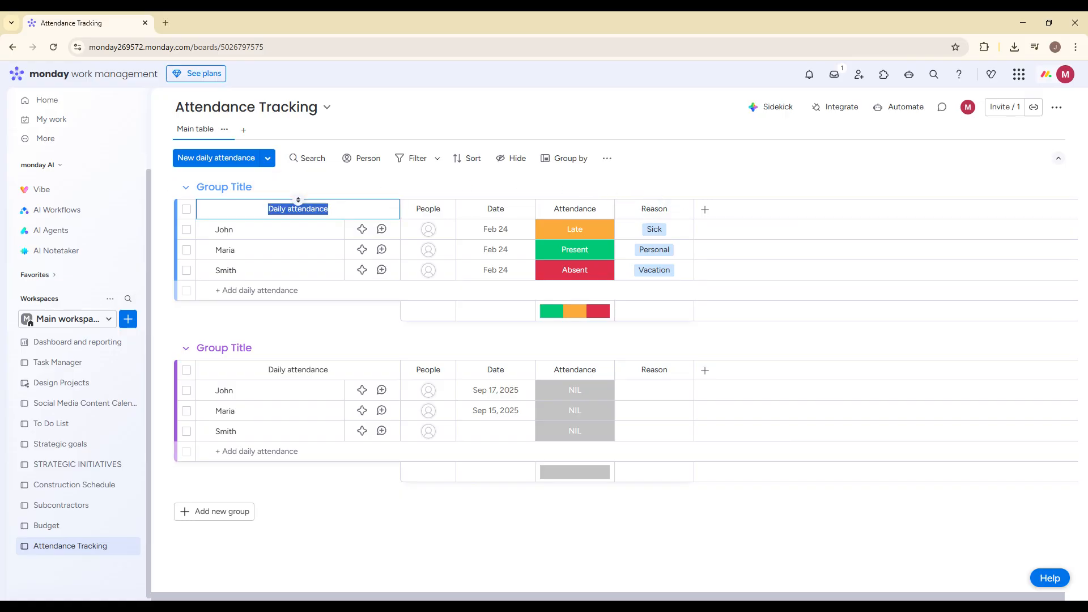
type("Name")
key("Return")
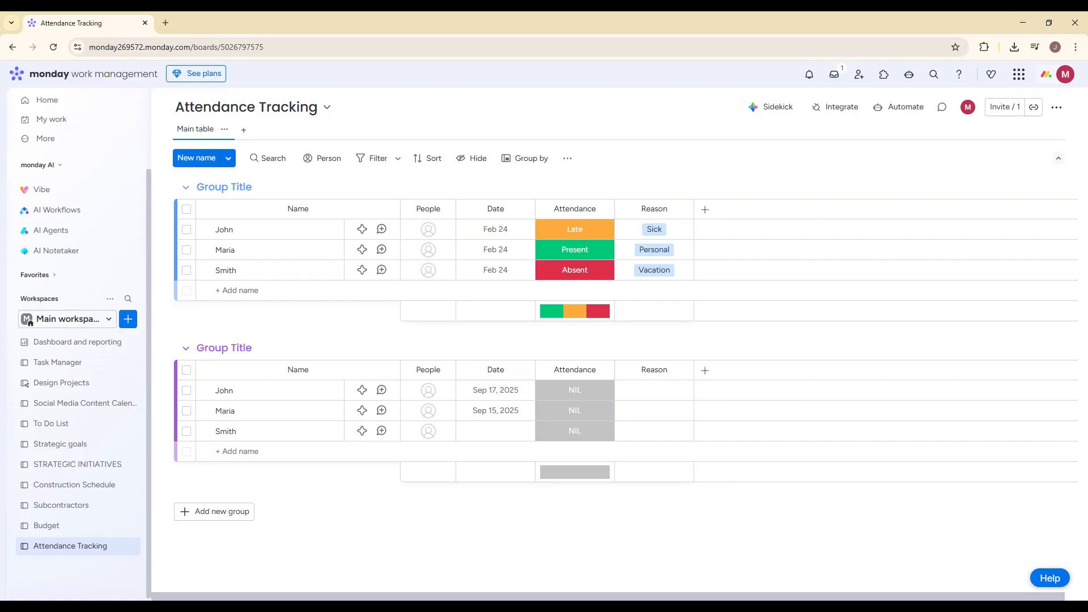
- Examine the label choices available for the first row's Attendance and Reason cells without changing them
left_click(556, 226)
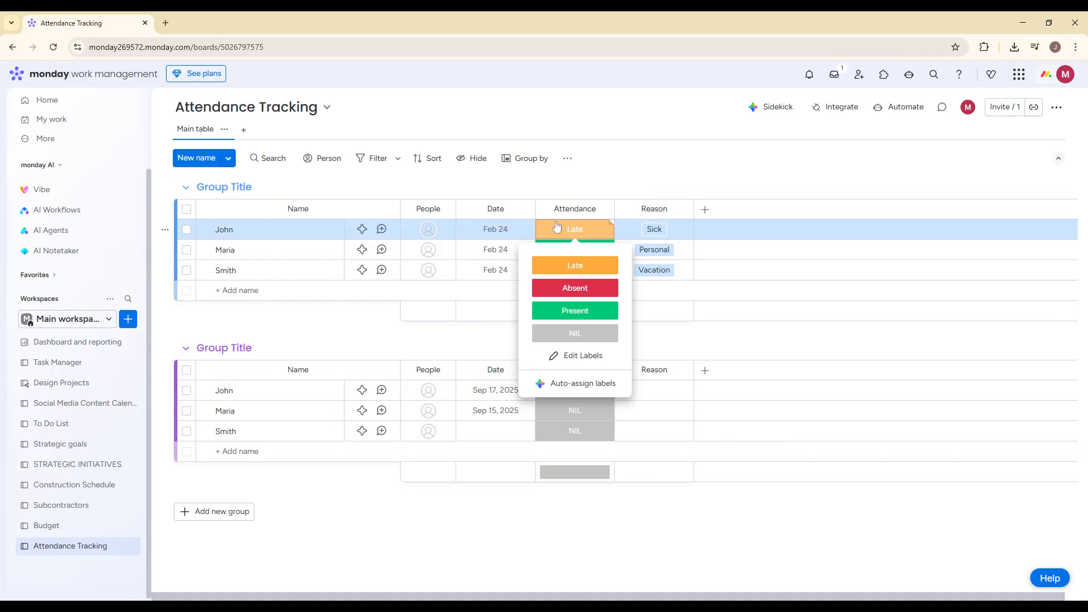
left_click(633, 150)
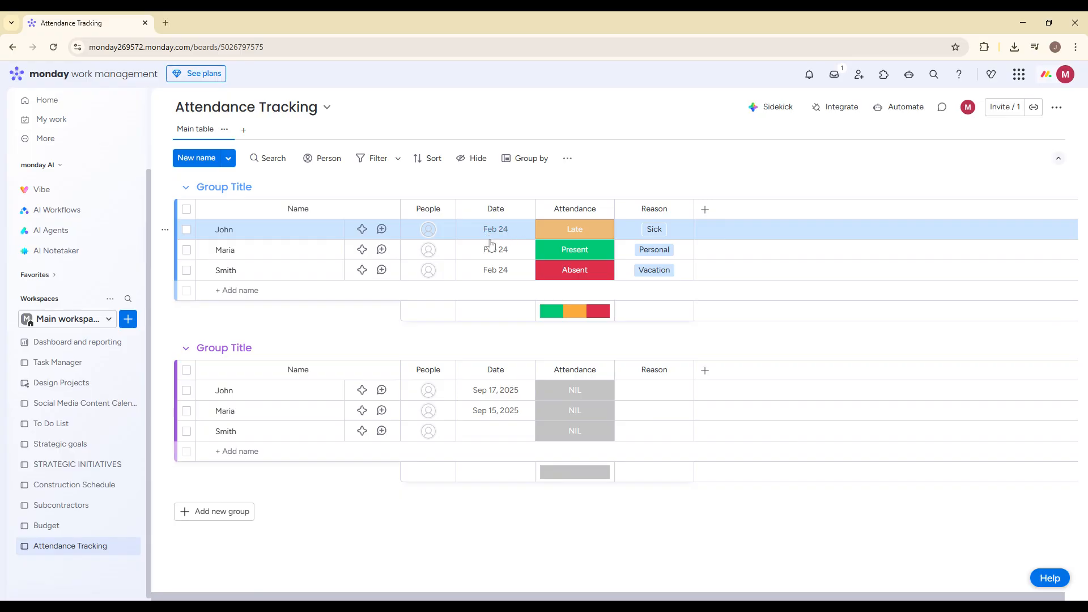
left_click(573, 229)
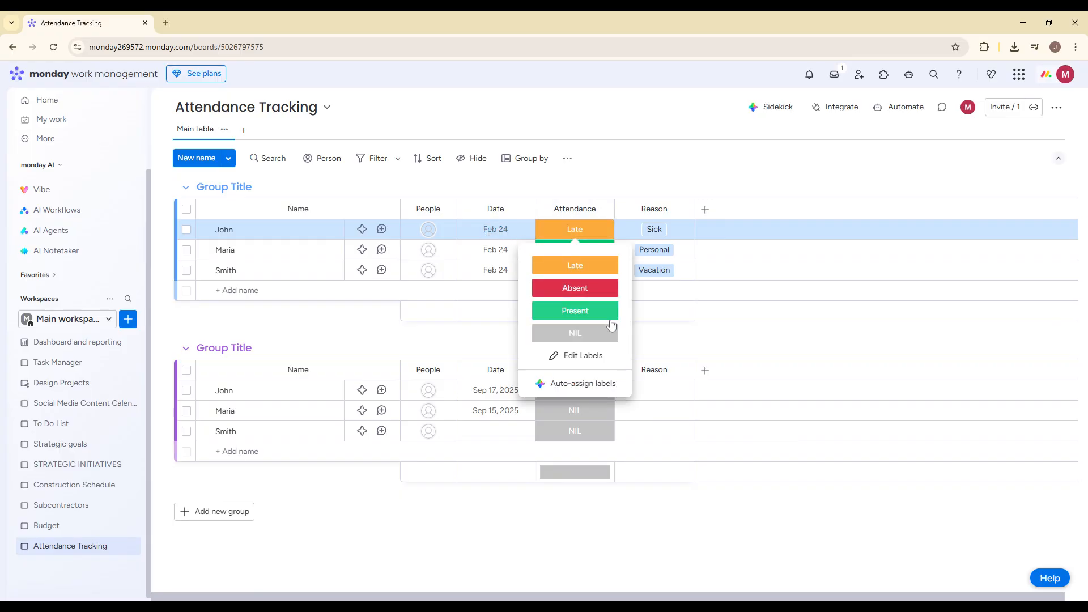
left_click(565, 270)
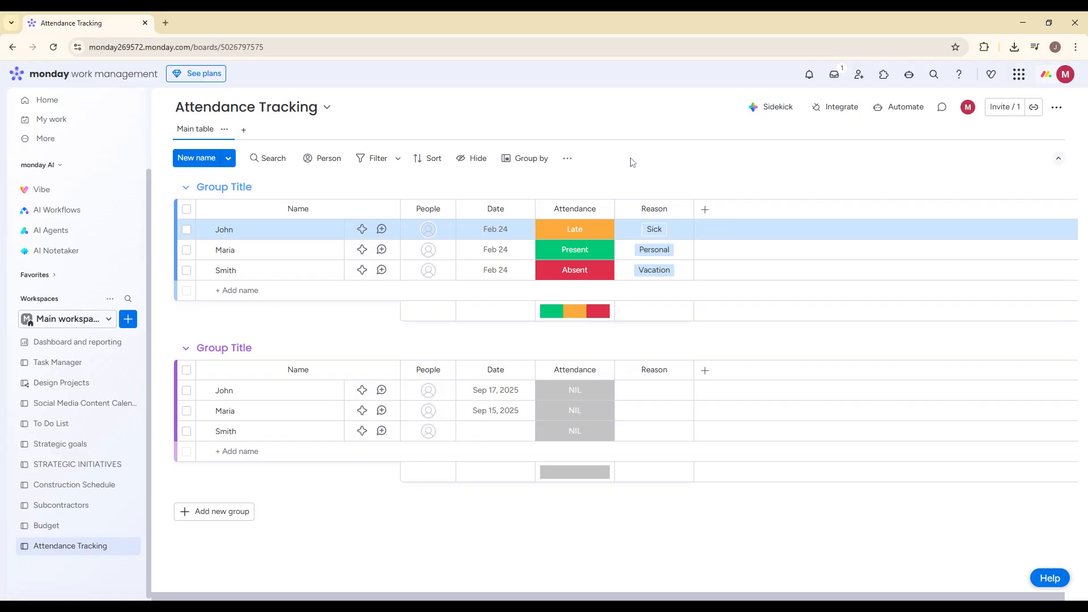
left_click(651, 229)
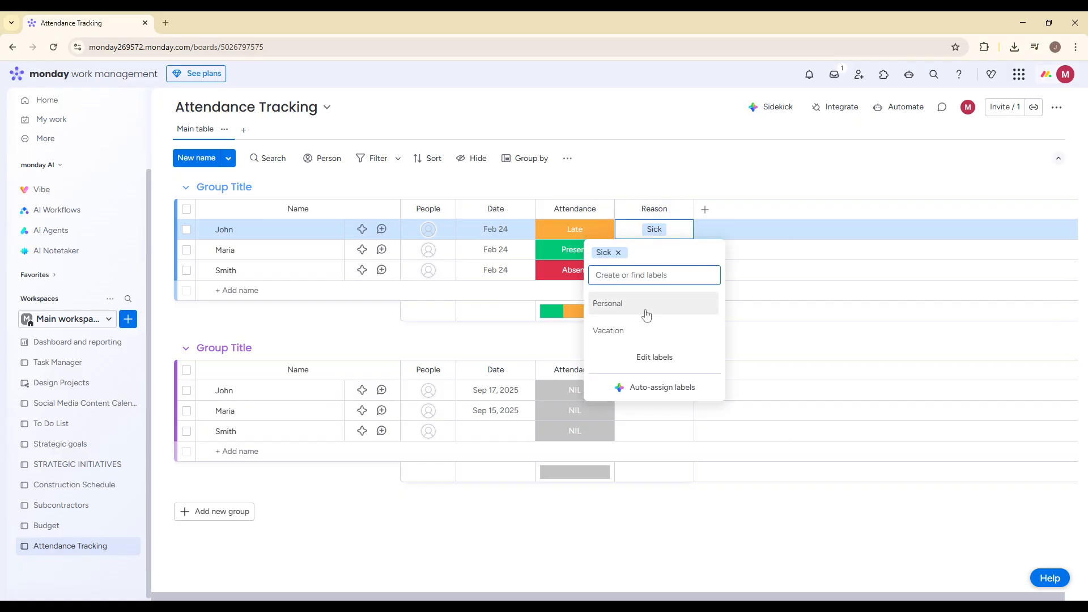
left_click(731, 185)
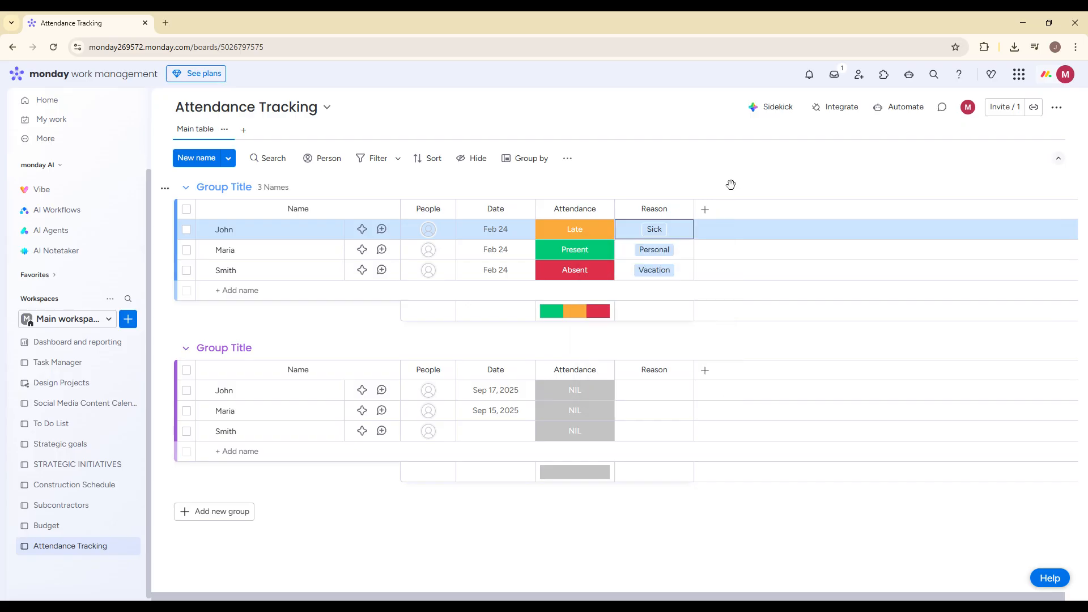
left_click(658, 185)
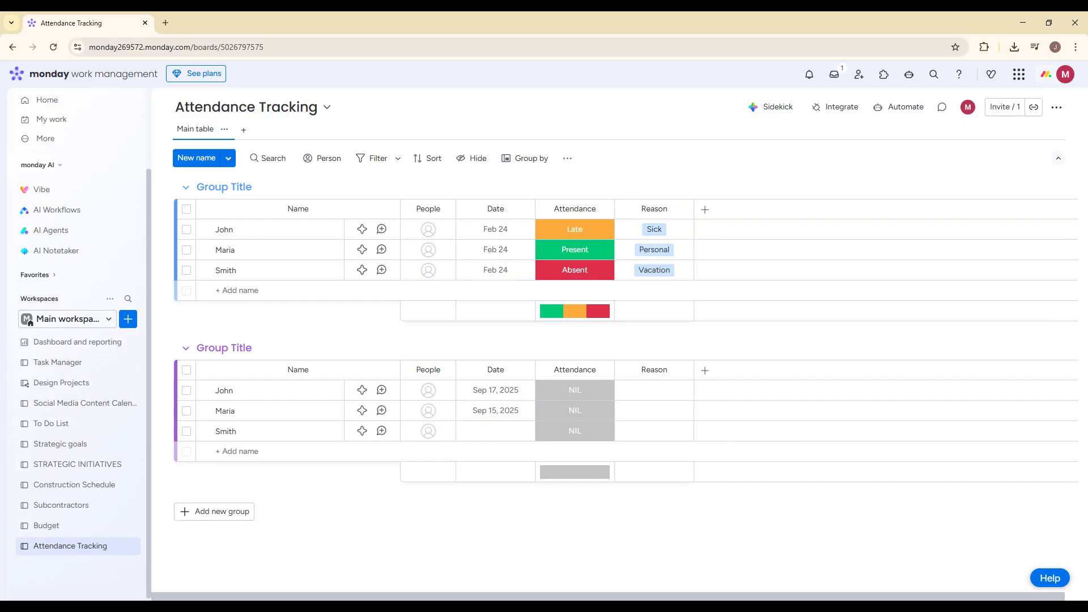
- Add a Calendar view and a Chart view to the Attendance Tracking board
left_click(244, 129)
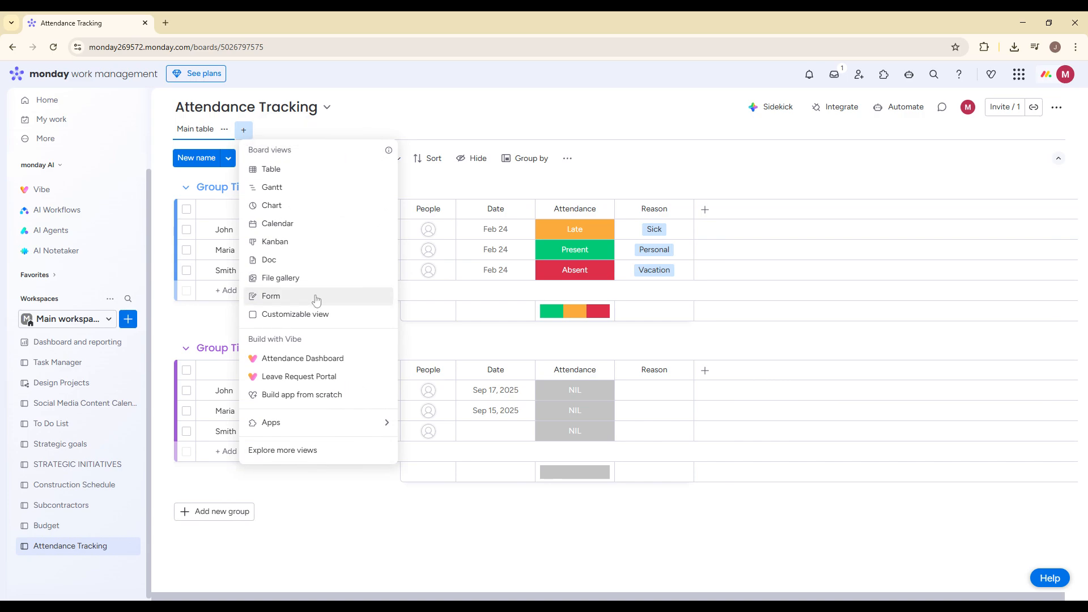
left_click(281, 223)
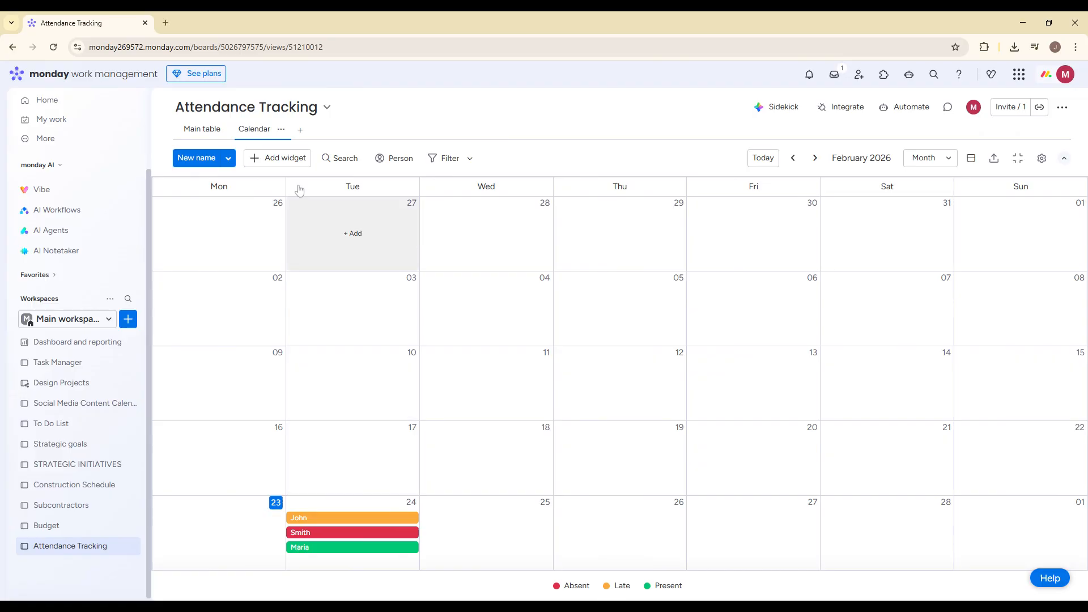
left_click(301, 130)
left_click(325, 213)
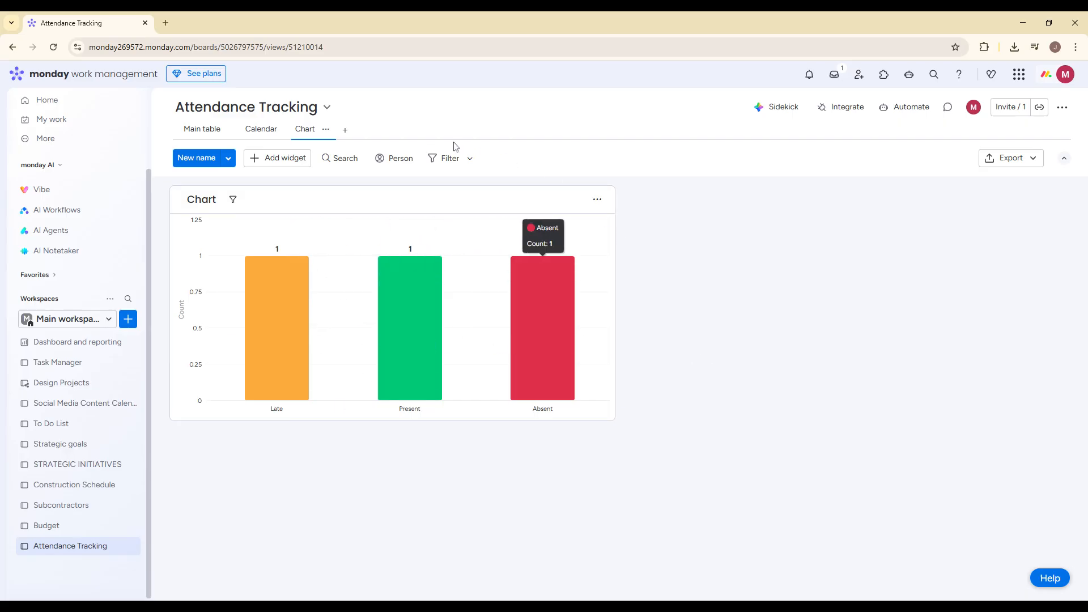
left_click(129, 548)
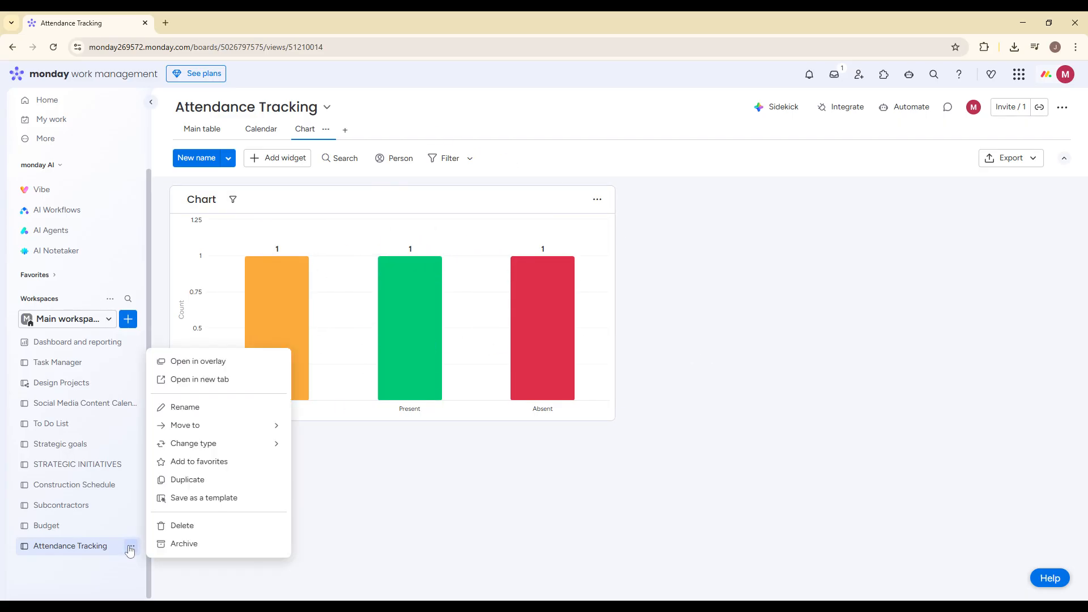
left_click(130, 551)
left_click(113, 323)
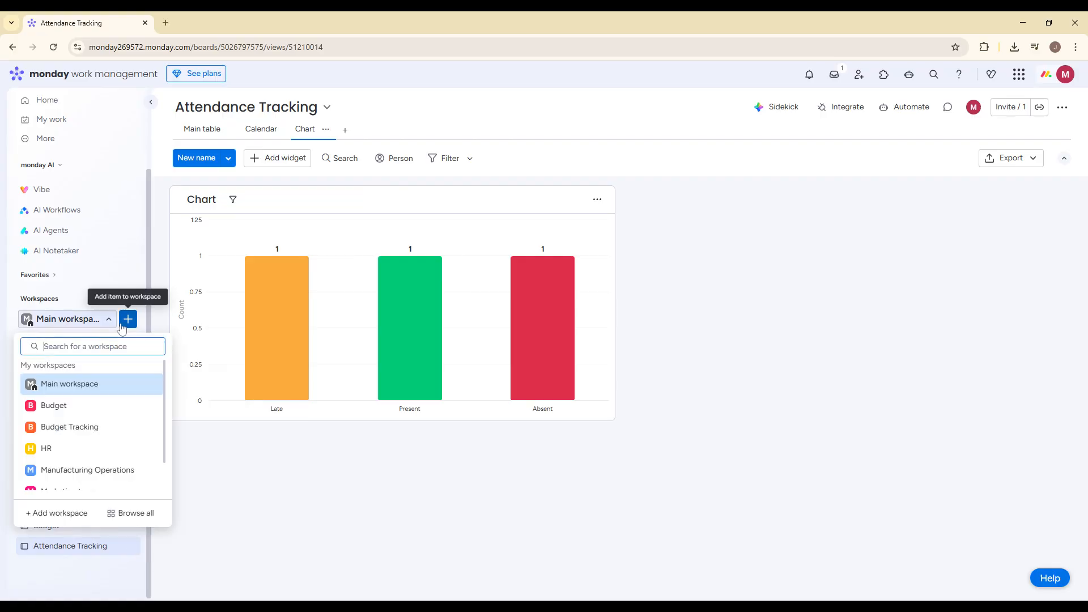
left_click(127, 320)
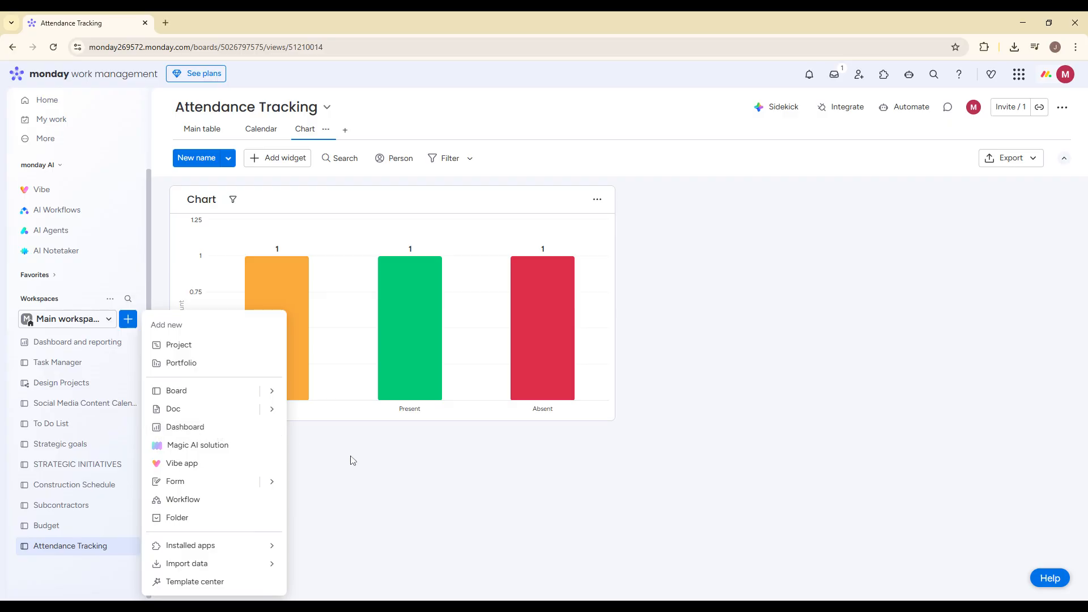
left_click(367, 460)
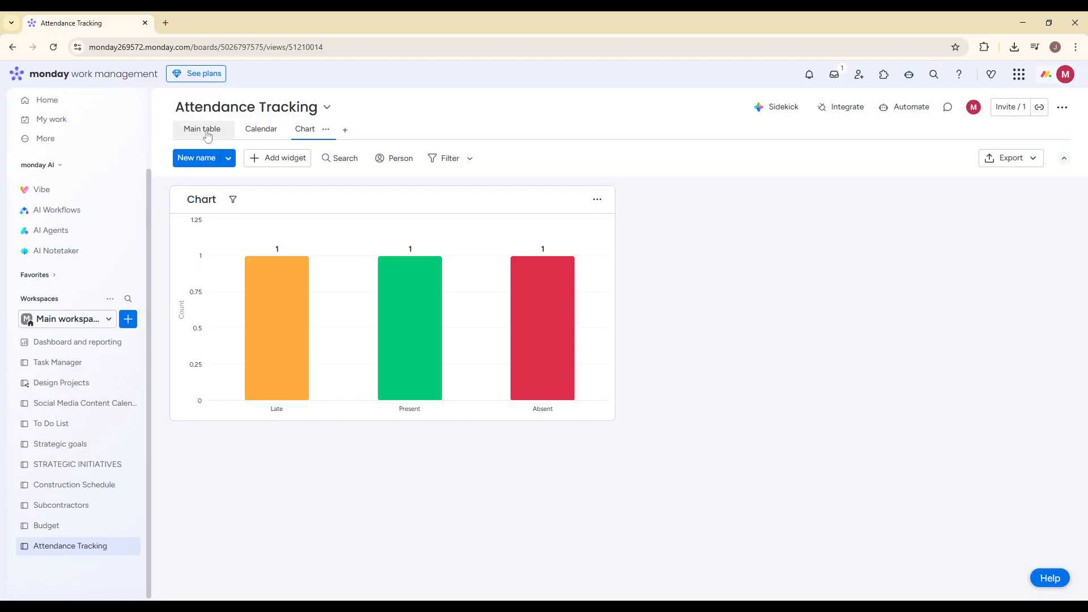
- Look through the board's Main table, Calendar and Chart views
left_click(206, 131)
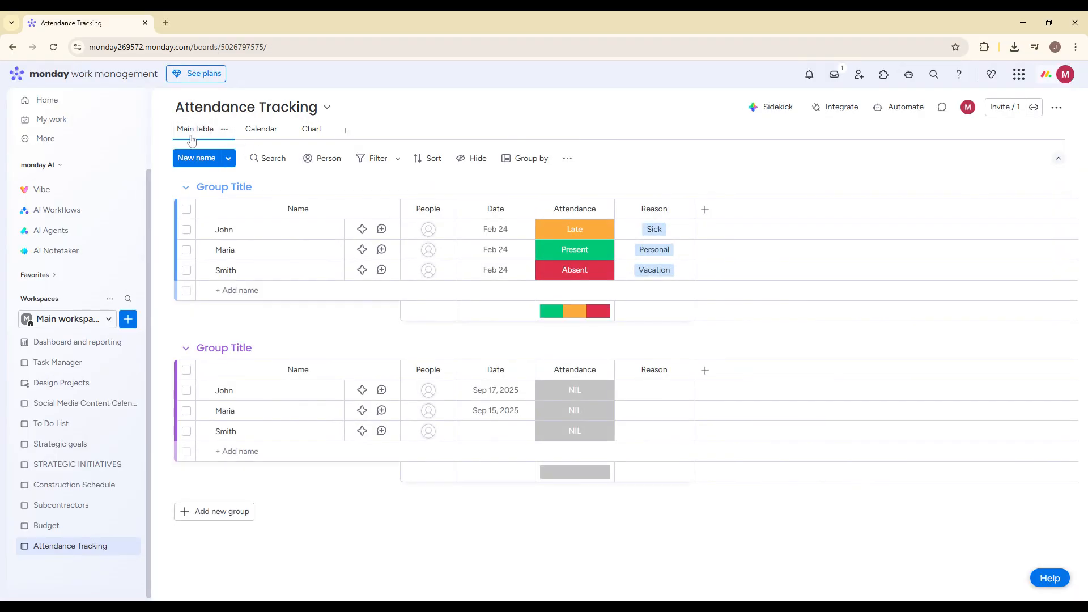
left_click(256, 138)
left_click(312, 130)
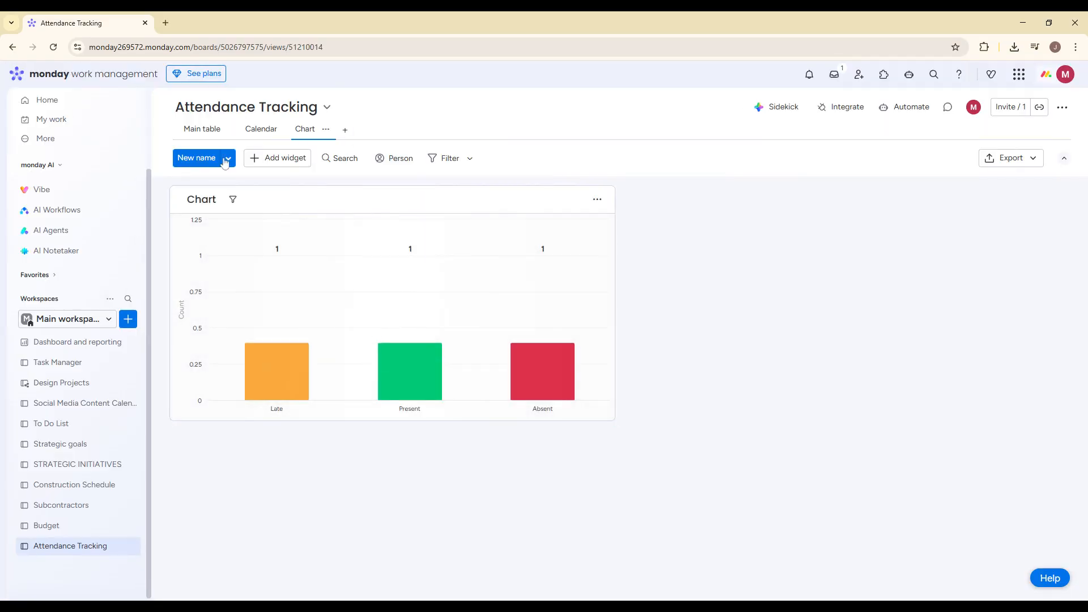
- Return to the Main table view and rename the first group to Monday
left_click(203, 131)
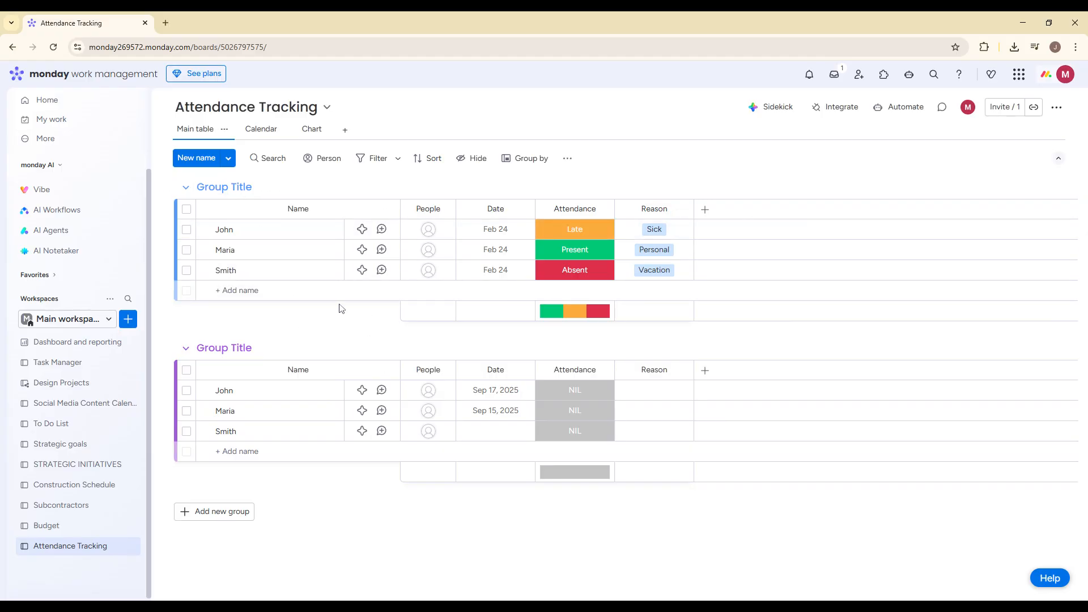
left_click(224, 187)
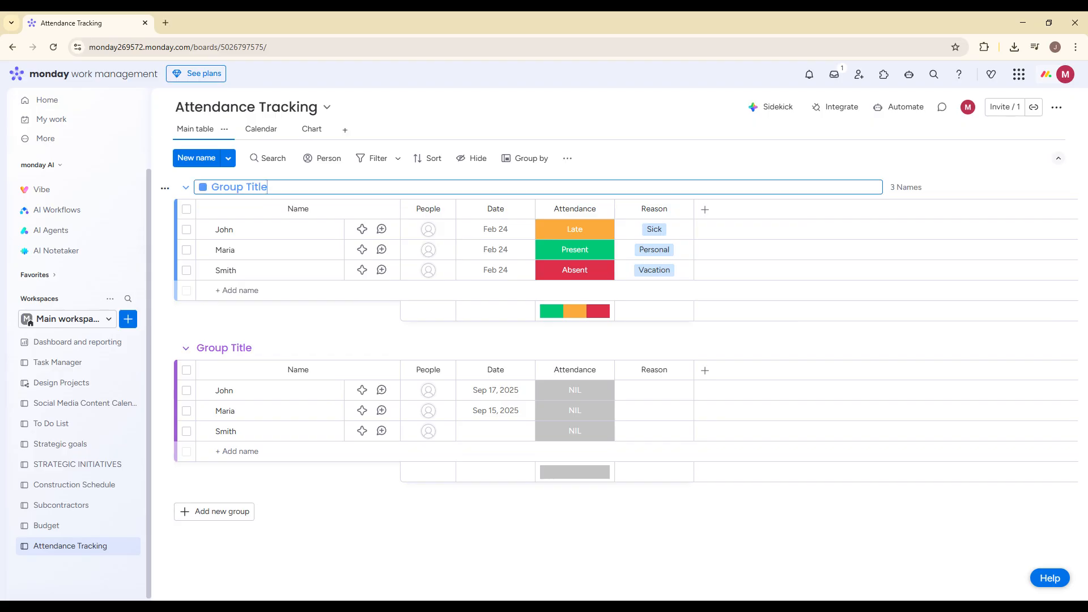
key("ctrl+a")
type("Monday")
- Rename the second group to Tuesday
left_click(224, 348)
key("ctrl+a")
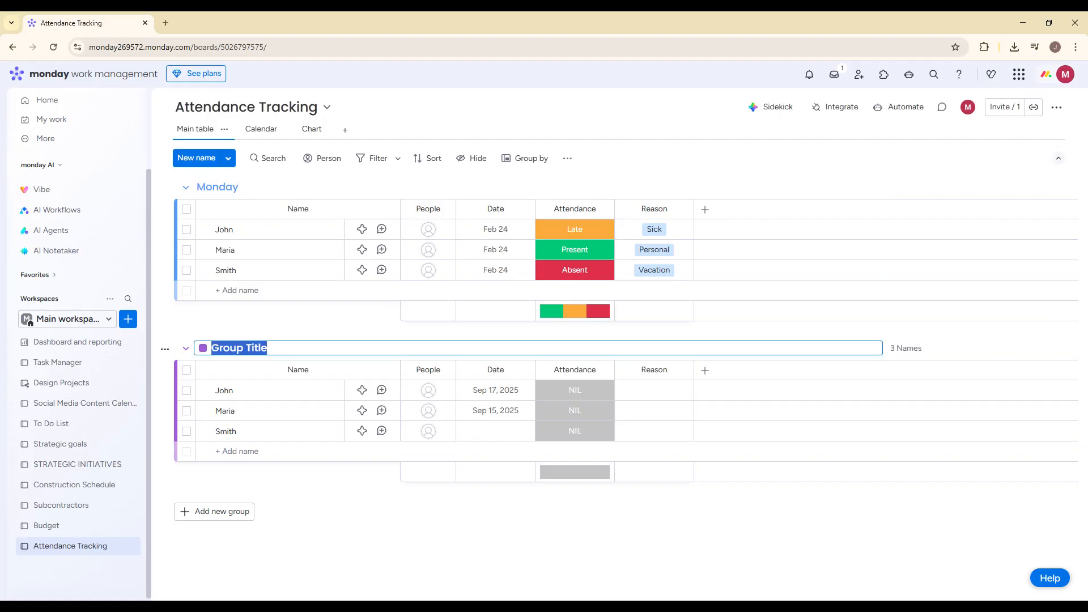
type("Tuesda")
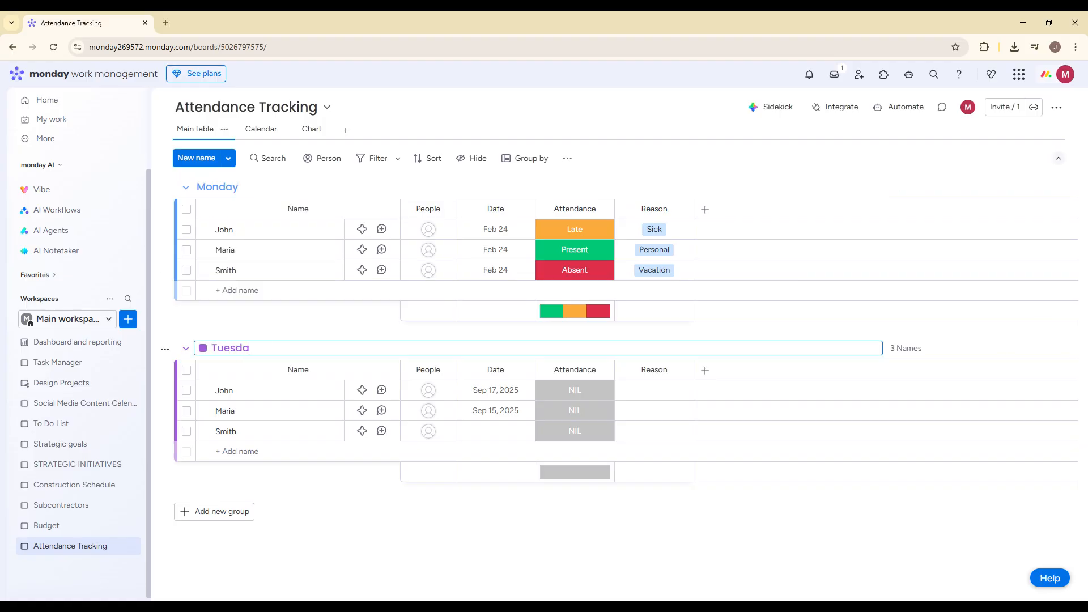
type("y")
left_click(287, 310)
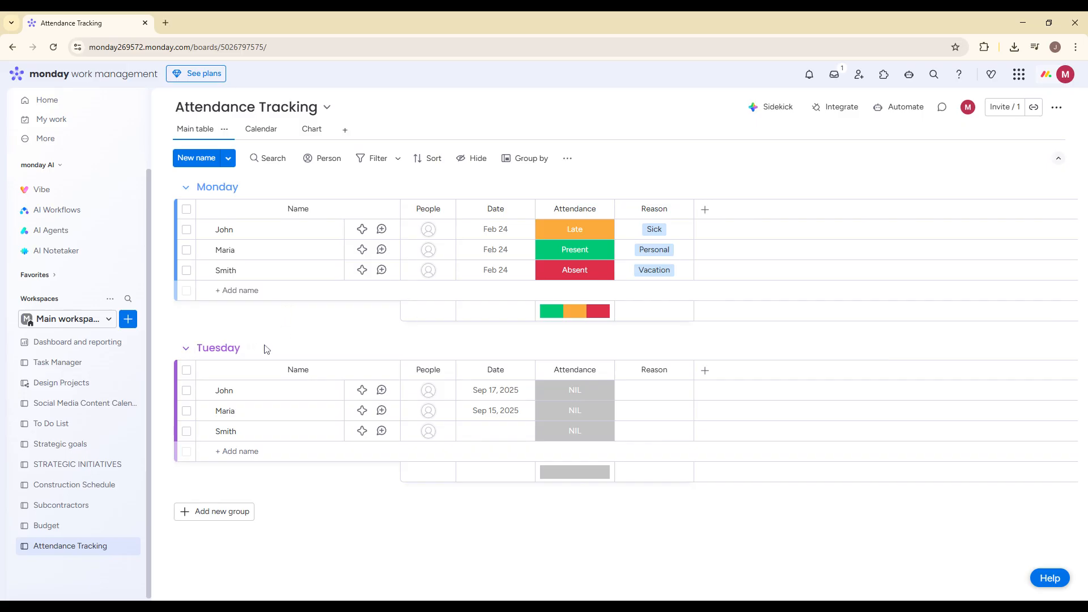